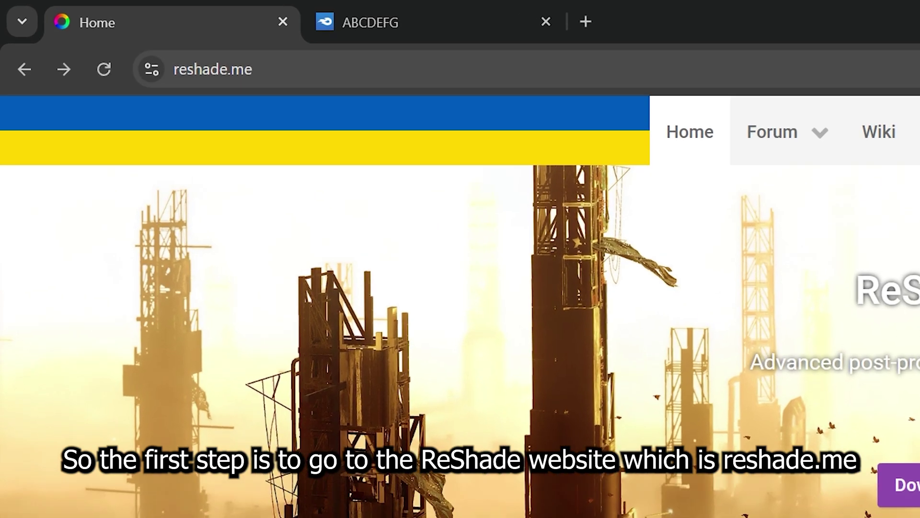
Download the standard ReShade 6.4.1 installer from reshade.me, without full add-on support, and save it.
double_click(292, 69)
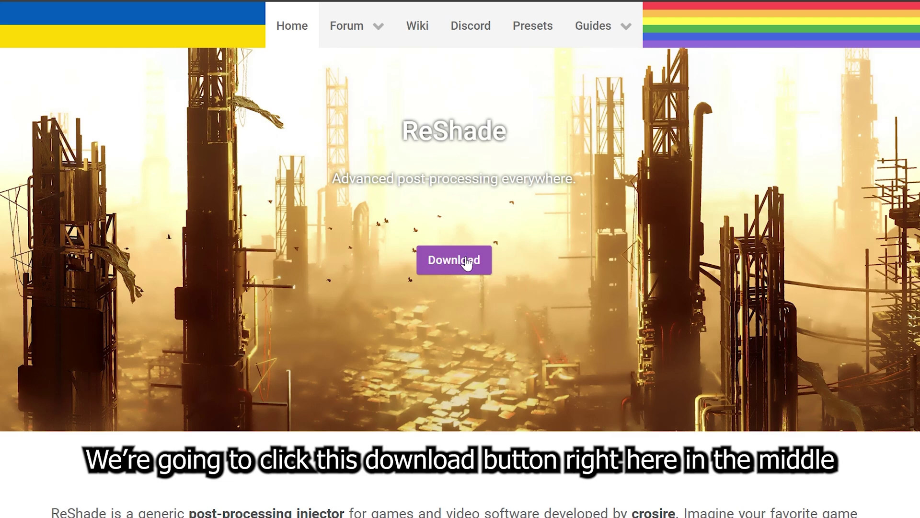
click(464, 259)
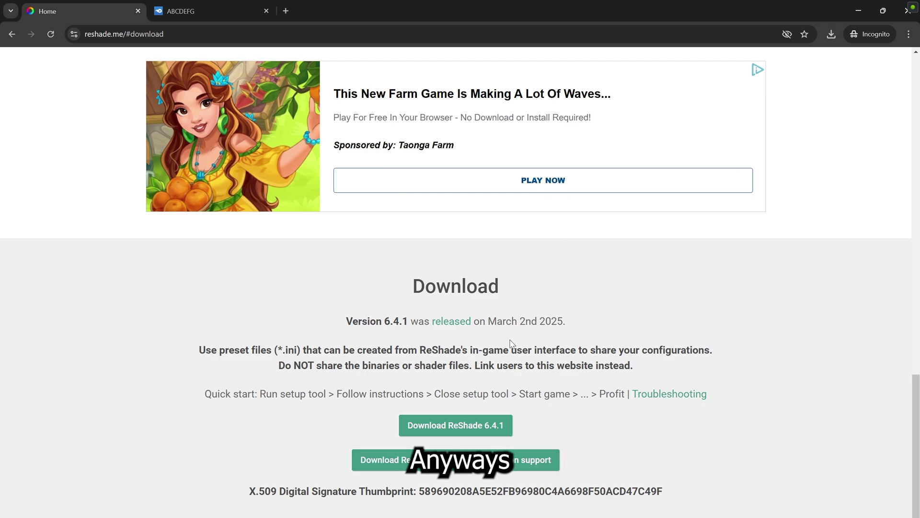
scroll(642, 470, down, 1)
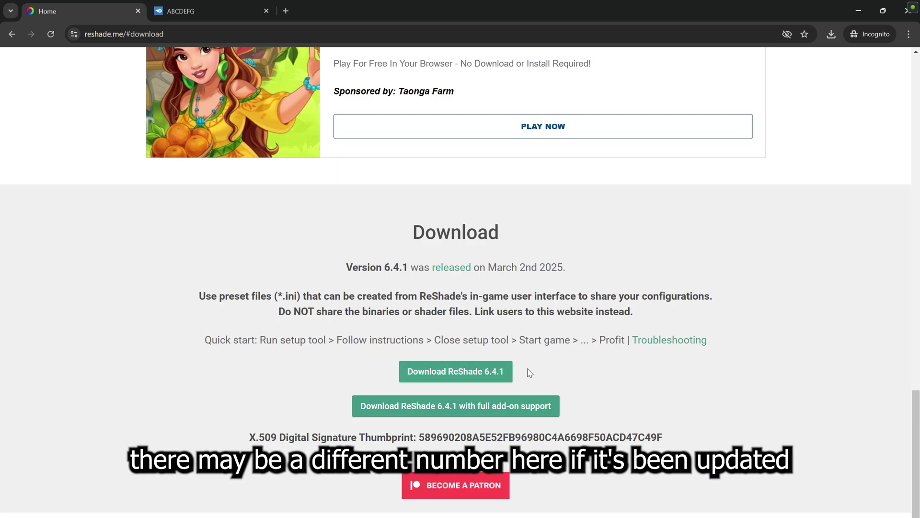
click(449, 374)
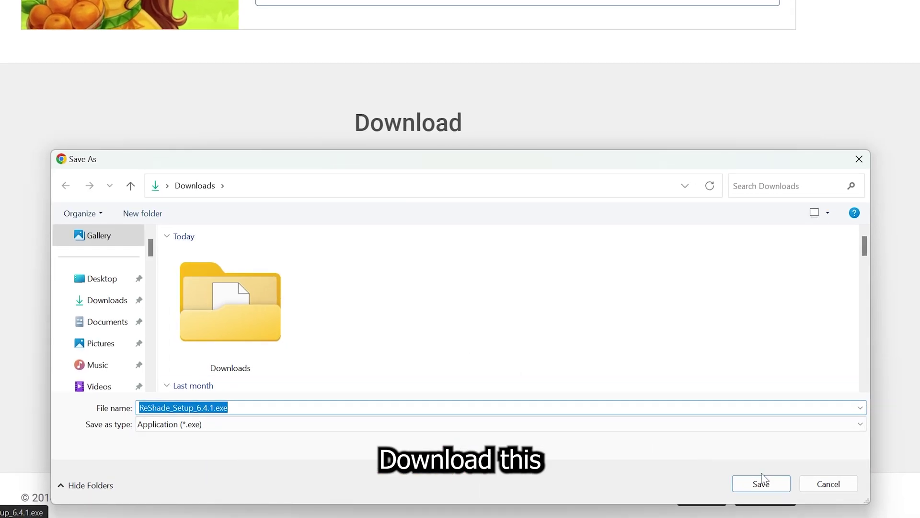
click(761, 483)
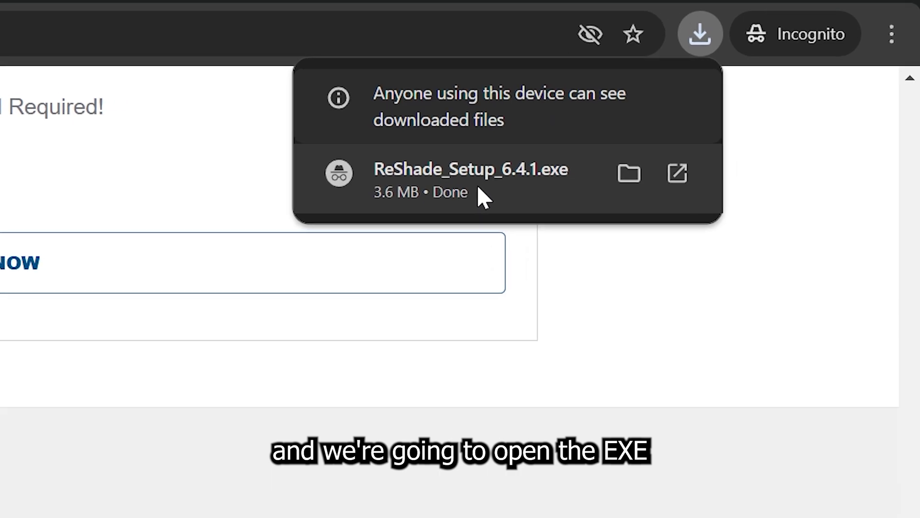
Run the downloaded ReShade setup, targeting acs.exe with the DirectX 10/11/12 rendering API.
click(478, 187)
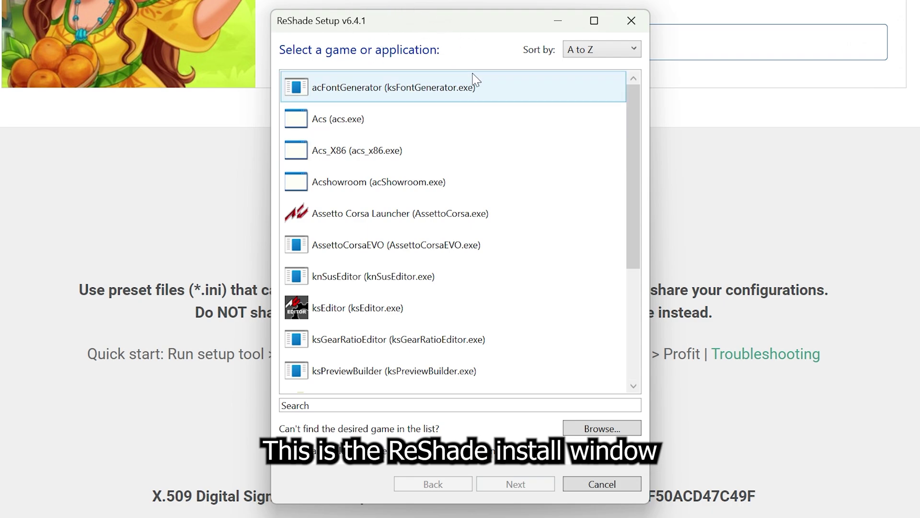
click(371, 131)
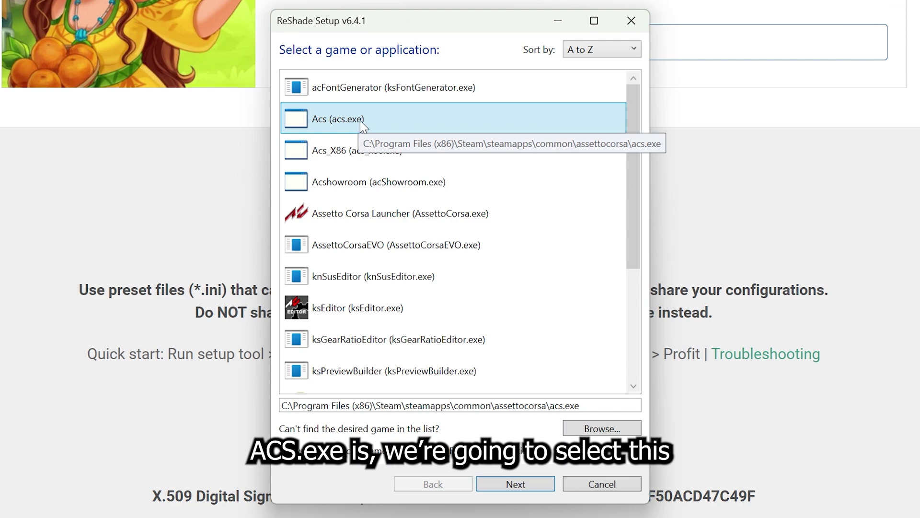
click(505, 484)
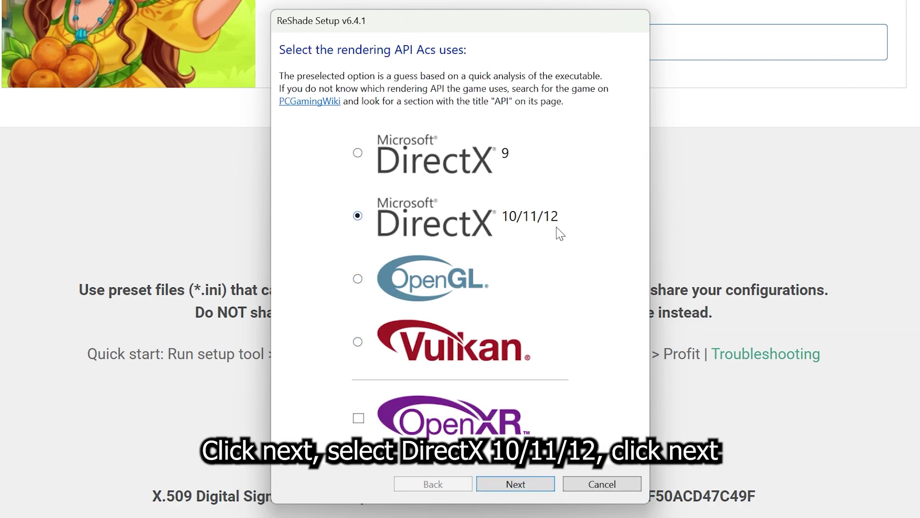
click(516, 485)
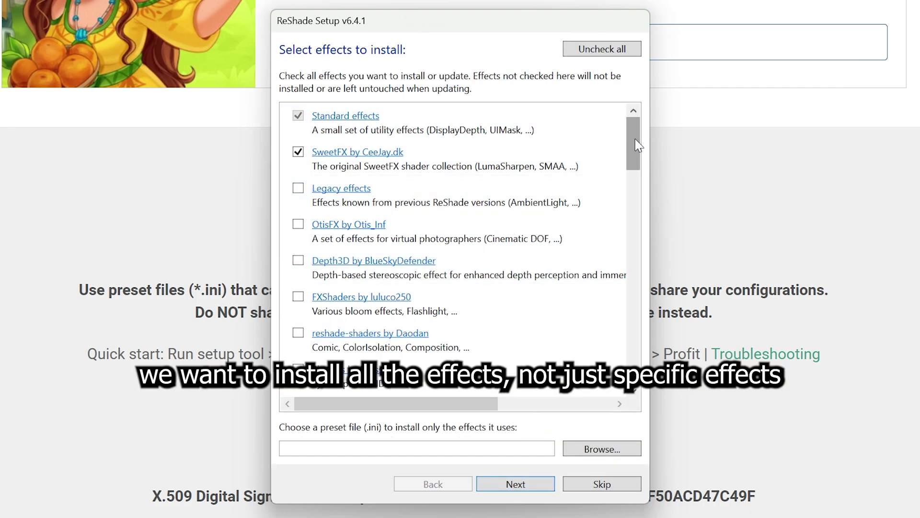
Select every effect package in the list, install them and finish the ReShade setup.
scroll(619, 328, down, 15)
scroll(619, 328, up, 3)
scroll(619, 327, up, 12)
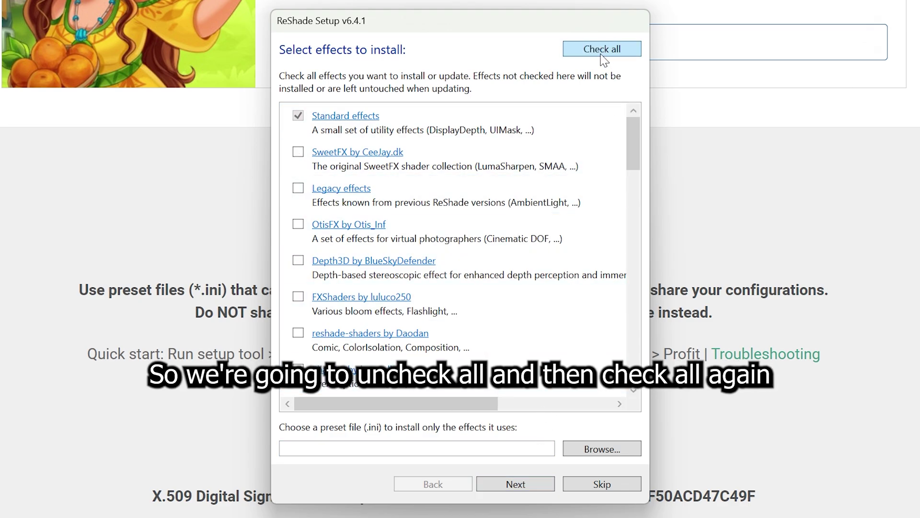
click(610, 54)
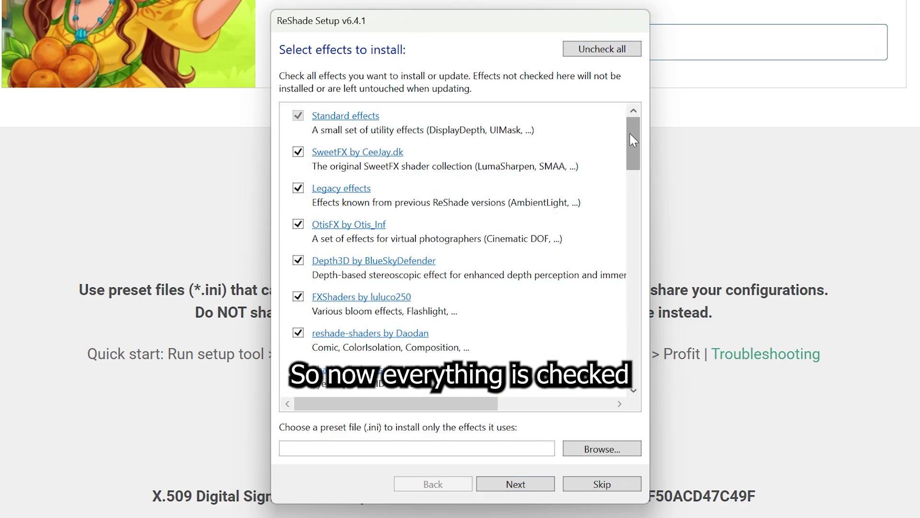
drag(629, 132, 631, 355)
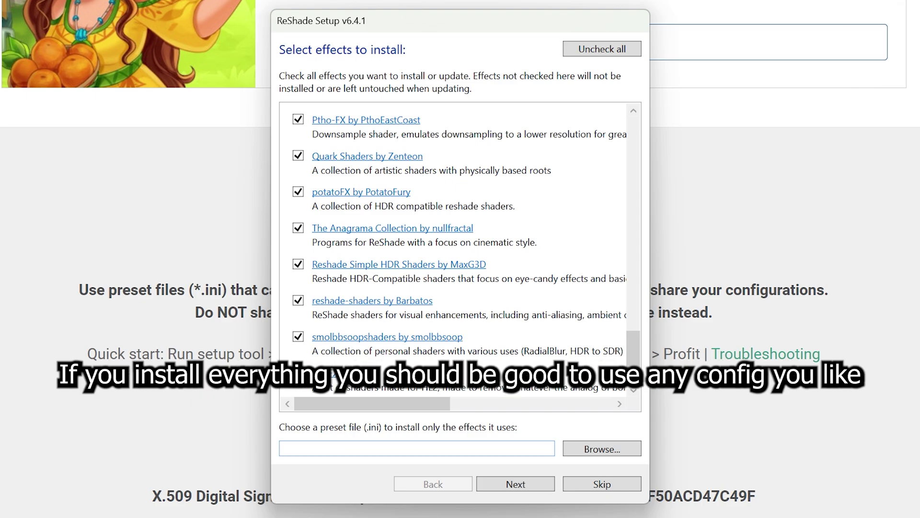
drag(633, 345, 657, 359)
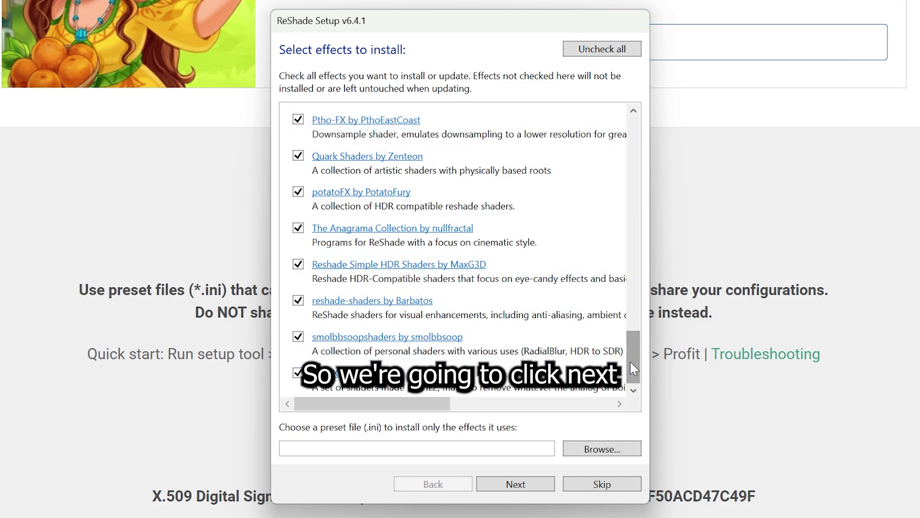
click(516, 484)
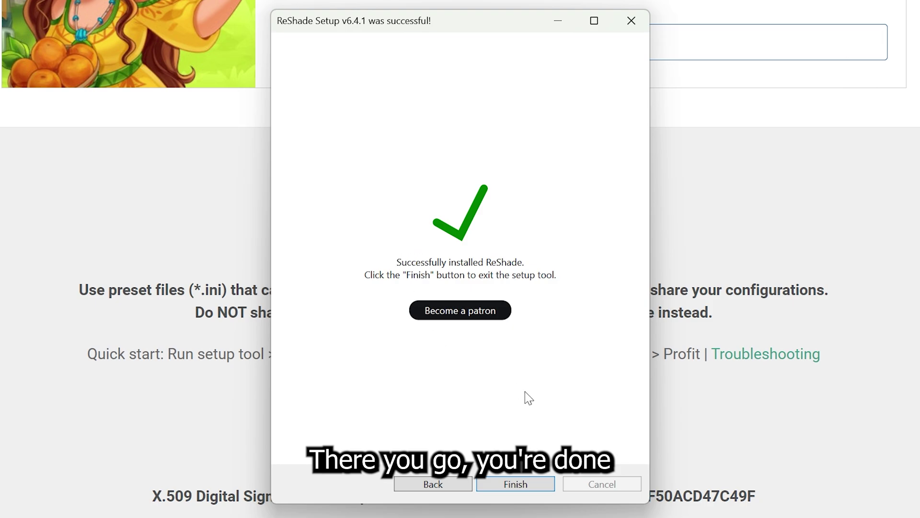
click(520, 490)
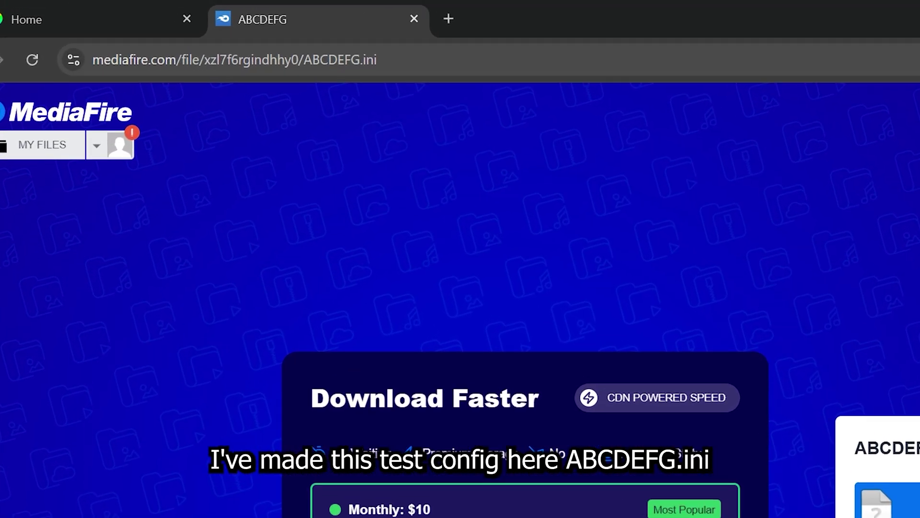
Download the ABCDEFG.ini preset from its MediaFire page and save it in the Downloads folder.
drag(304, 60, 378, 59)
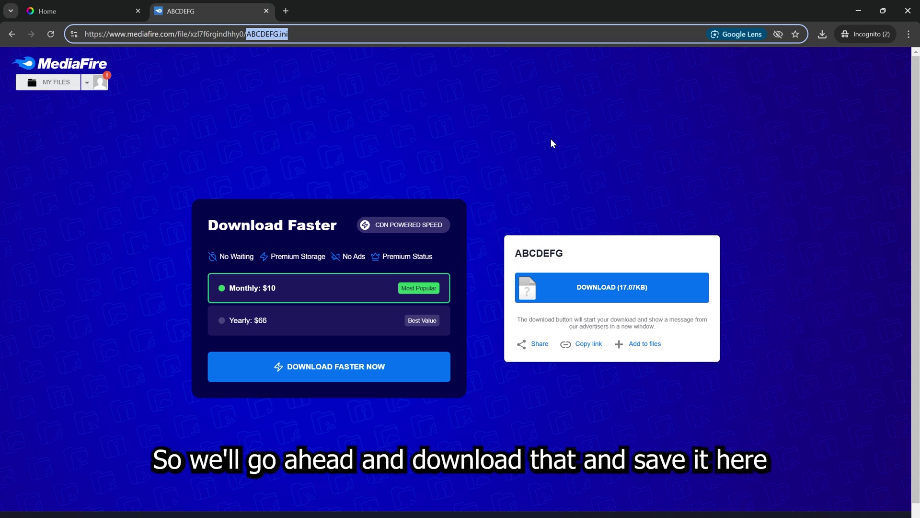
click(611, 290)
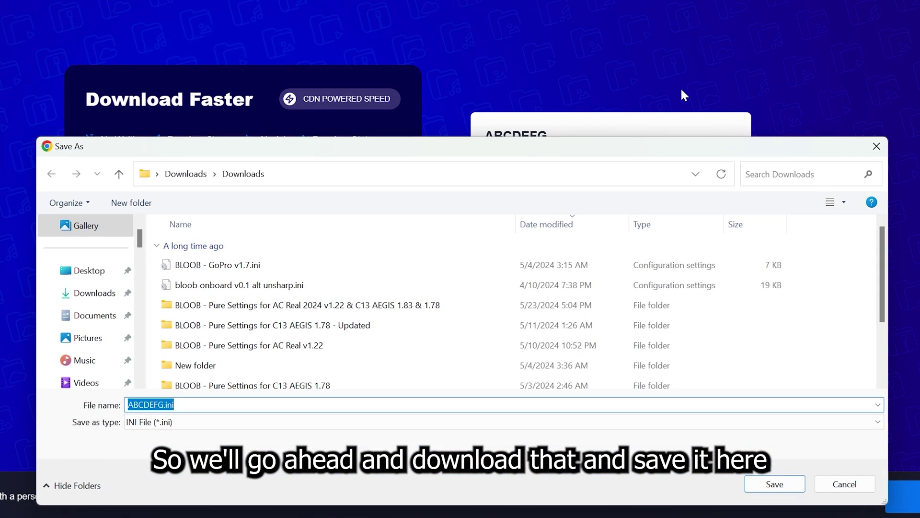
click(781, 481)
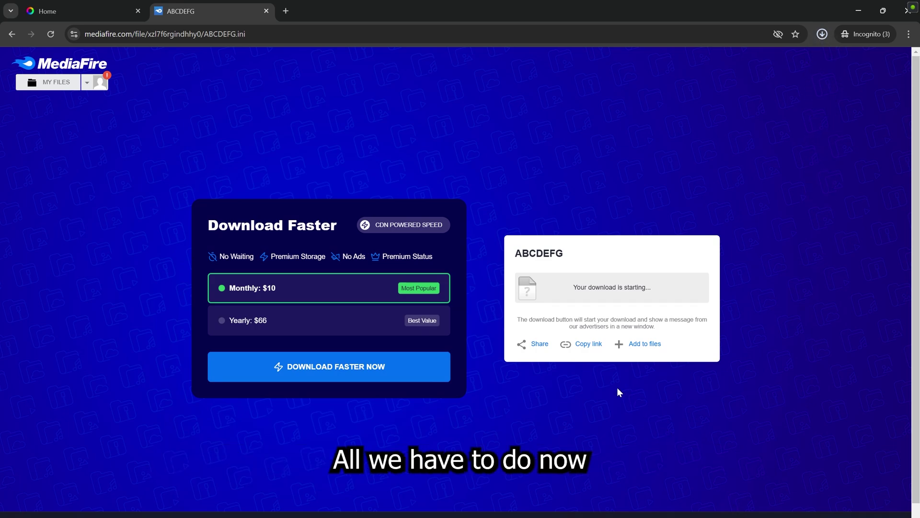
Switch to File Explorer and copy ABCDEFG.ini from Downloads into the assettocorsa root folder, replacing the existing file.
key(alt+Tab)
key(alt+Tab)
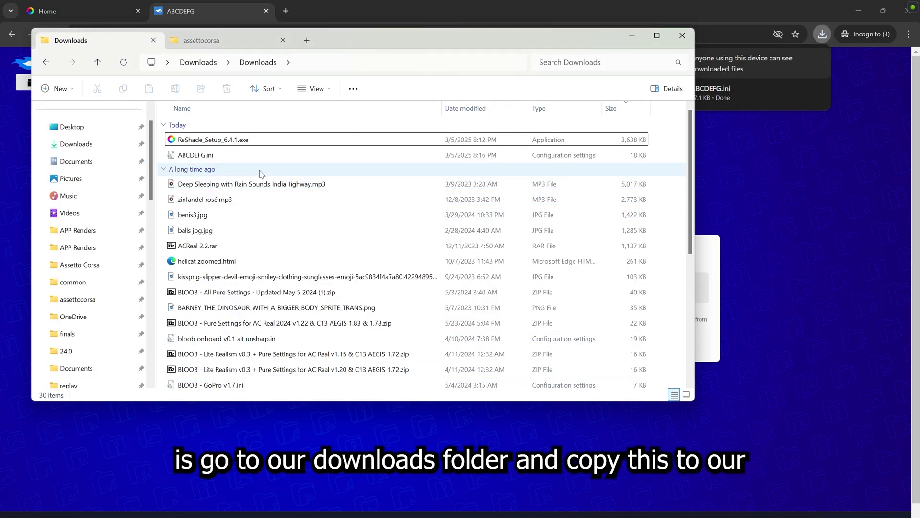
click(240, 160)
key(ctrl+c)
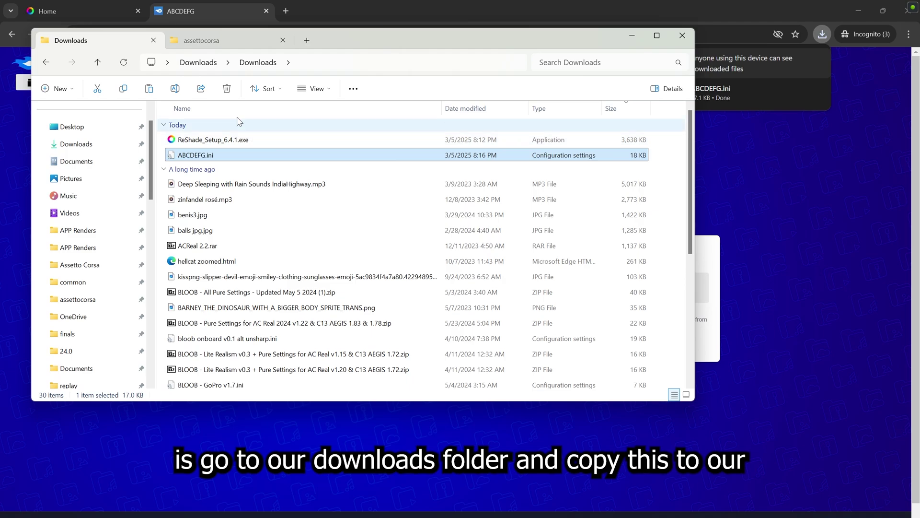
key(ctrl+Tab)
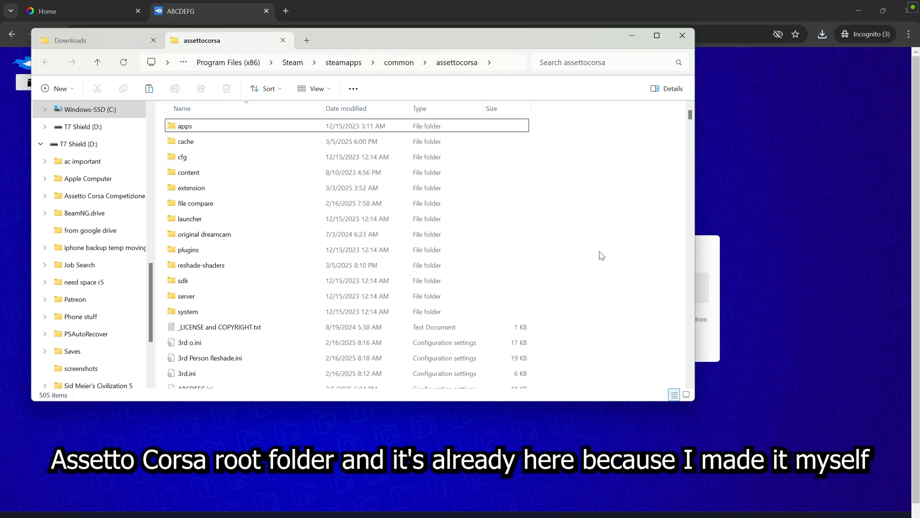
key(ctrl+v)
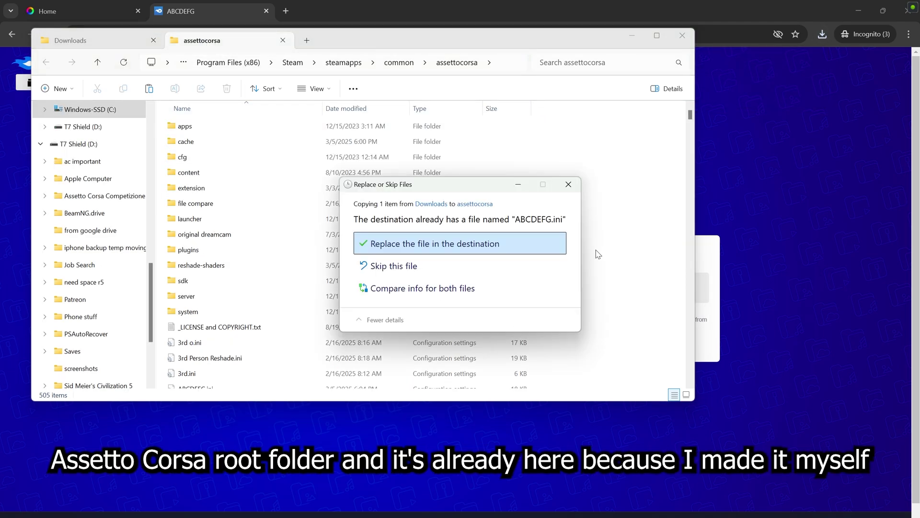
click(447, 249)
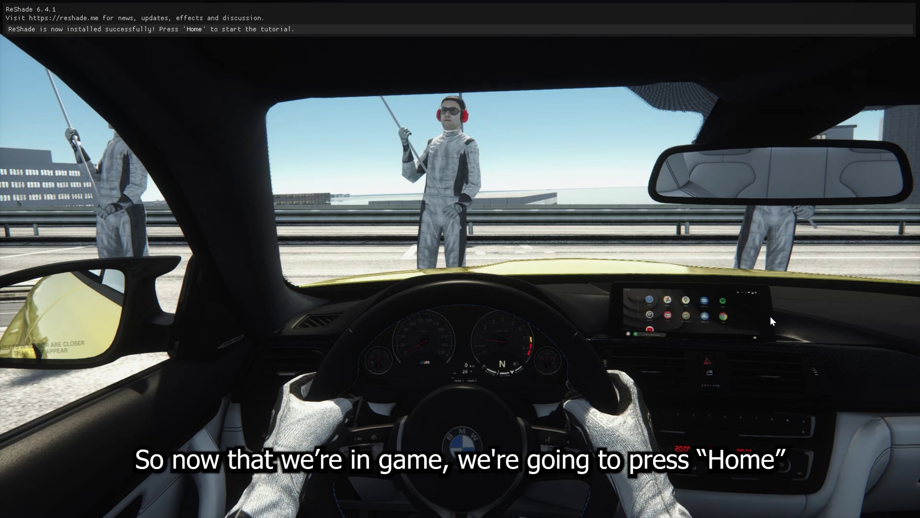
Switch to Assetto Corsa, open the ReShade overlay in game and skip its tutorial to reach the effects list.
key(Home)
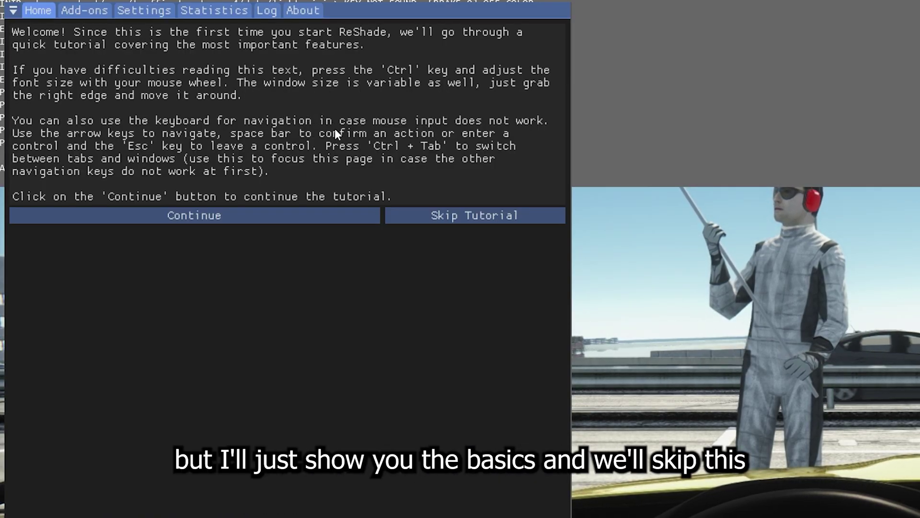
click(479, 220)
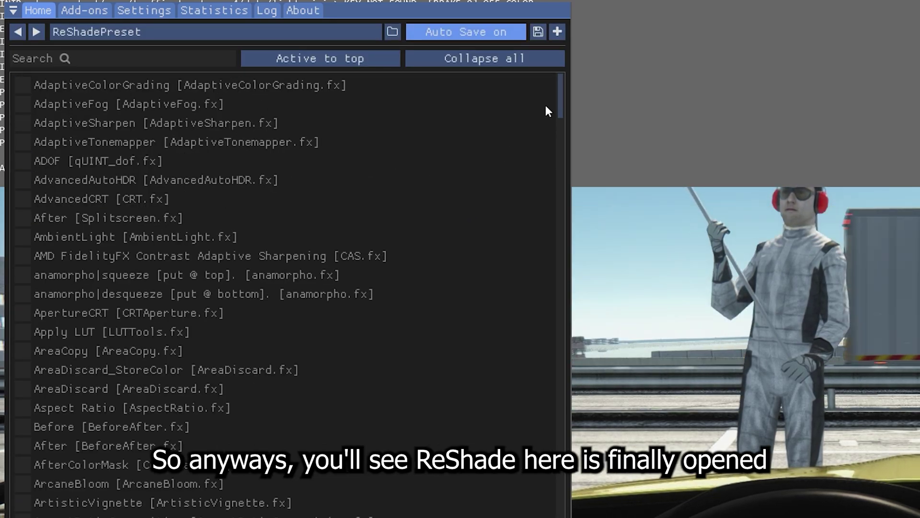
drag(549, 232, 564, 96)
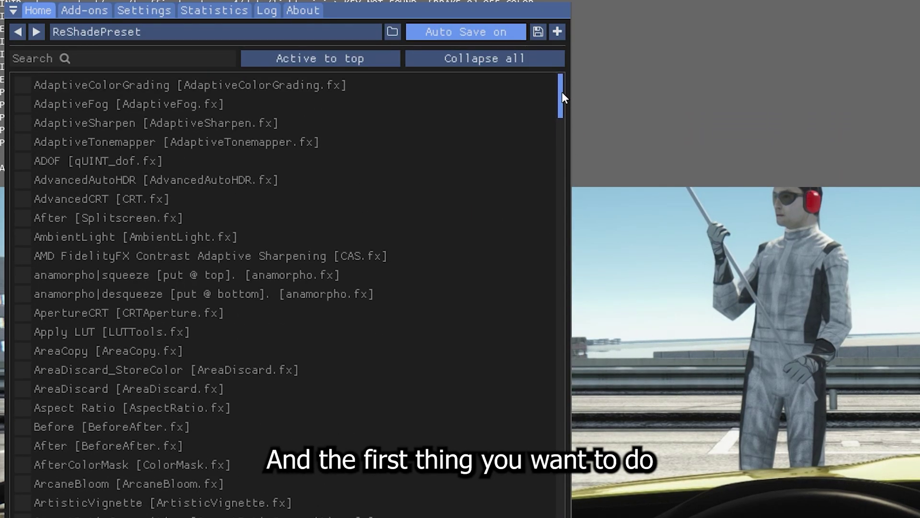
Set ReShade's shortcuts to Shift + 1 for the overlay, Shift + 2 for effect toggle and Shift + 3 for effect reload.
click(152, 10)
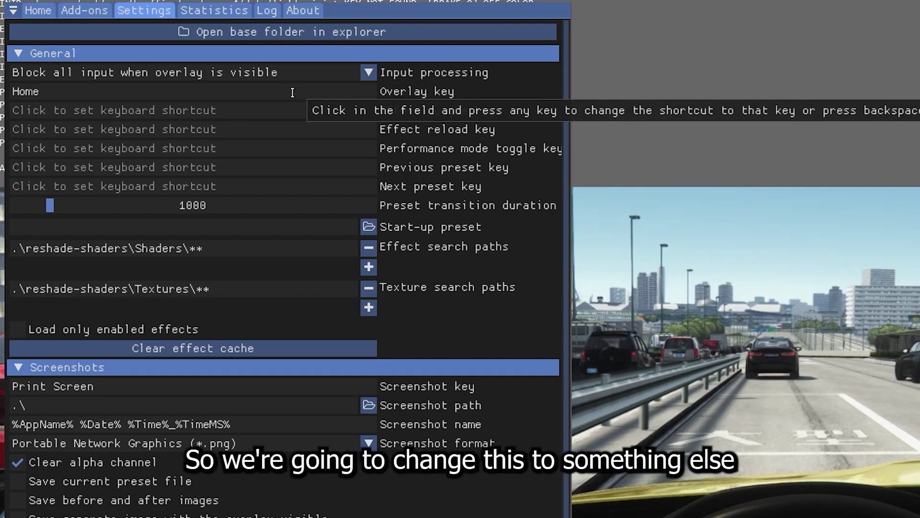
click(292, 92)
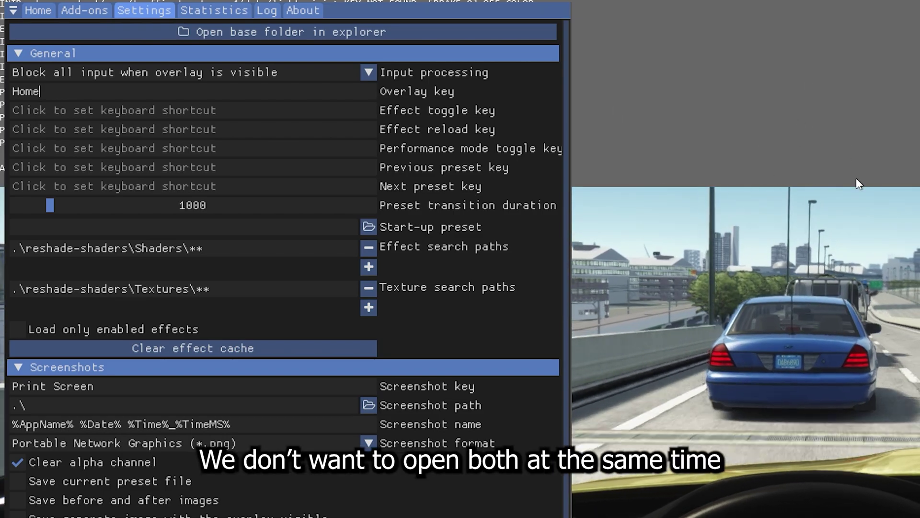
key(shift+1)
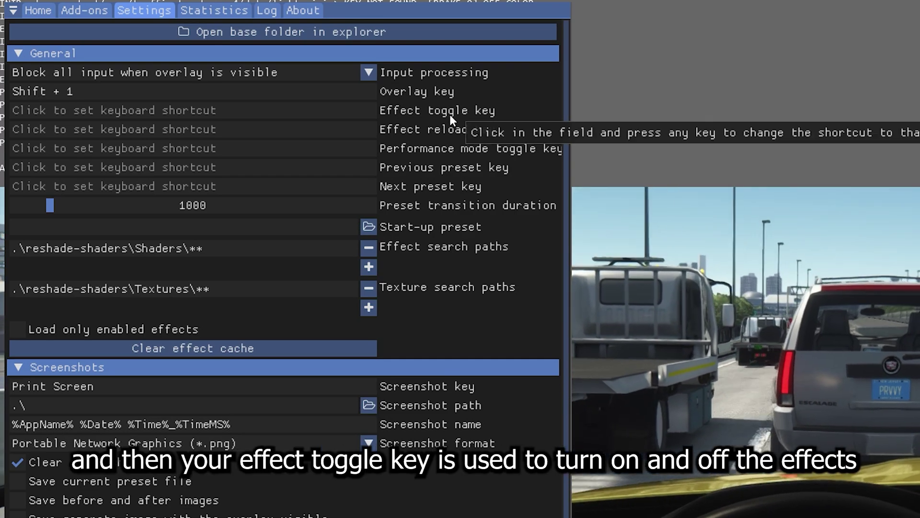
click(265, 109)
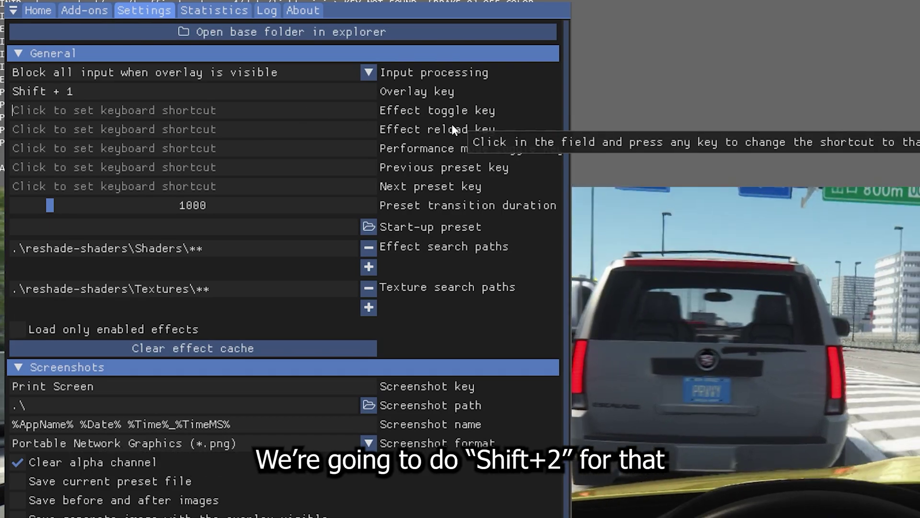
key(shift+2)
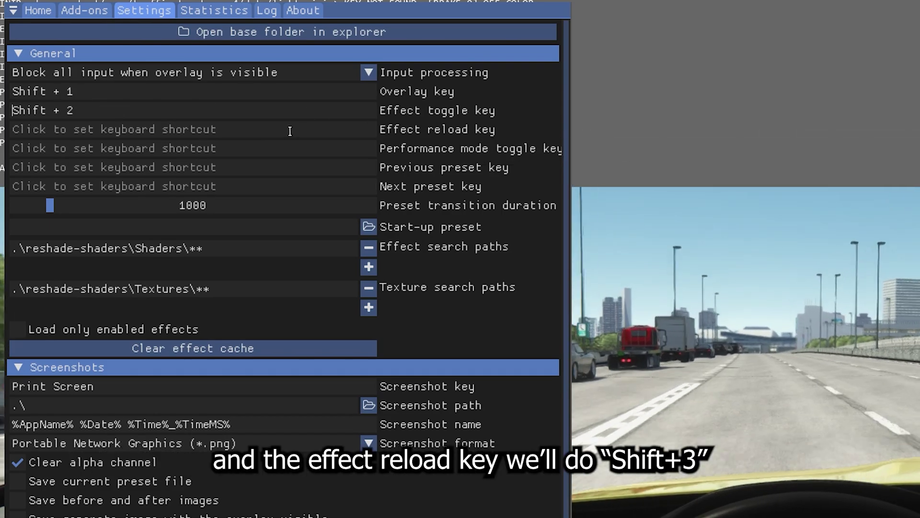
click(236, 129)
key(shift+3)
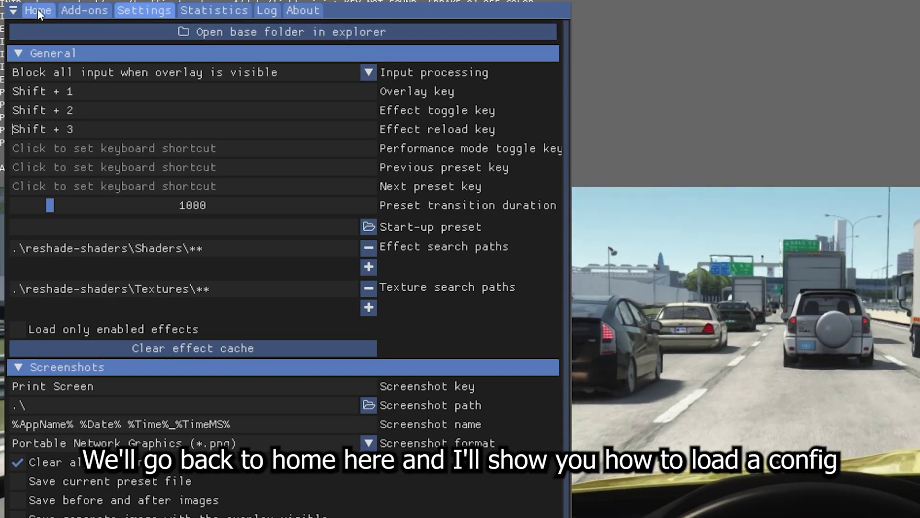
Load the ABCDEFG.ini preset from the assettocorsa root folder as ReShade's current preset.
click(38, 10)
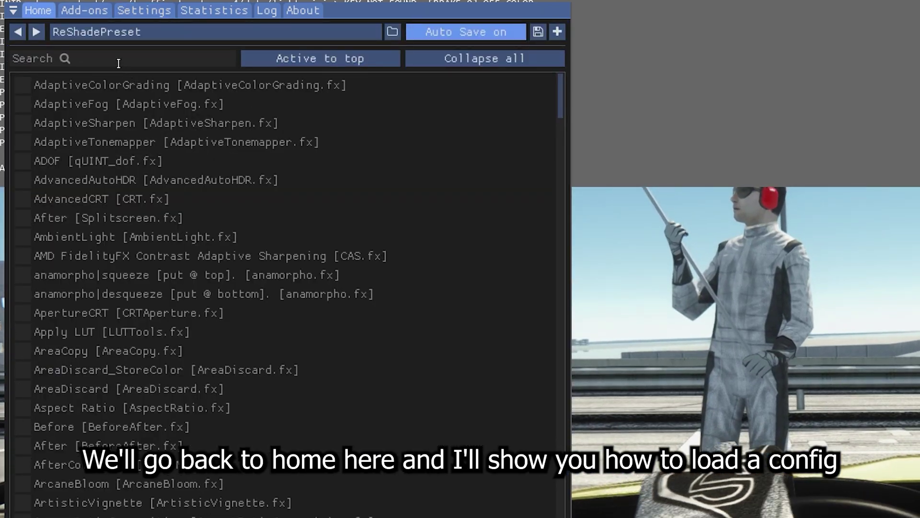
click(144, 38)
scroll(211, 100, down, 5)
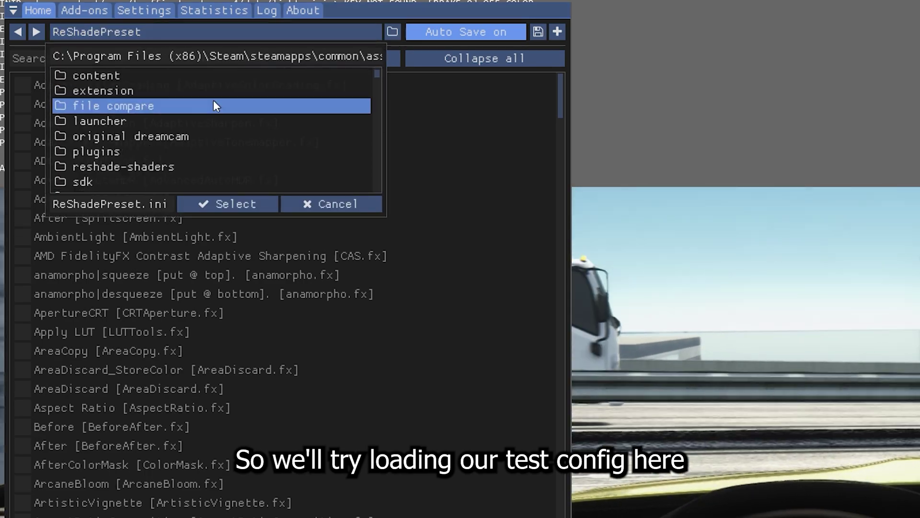
scroll(218, 96, up, 5)
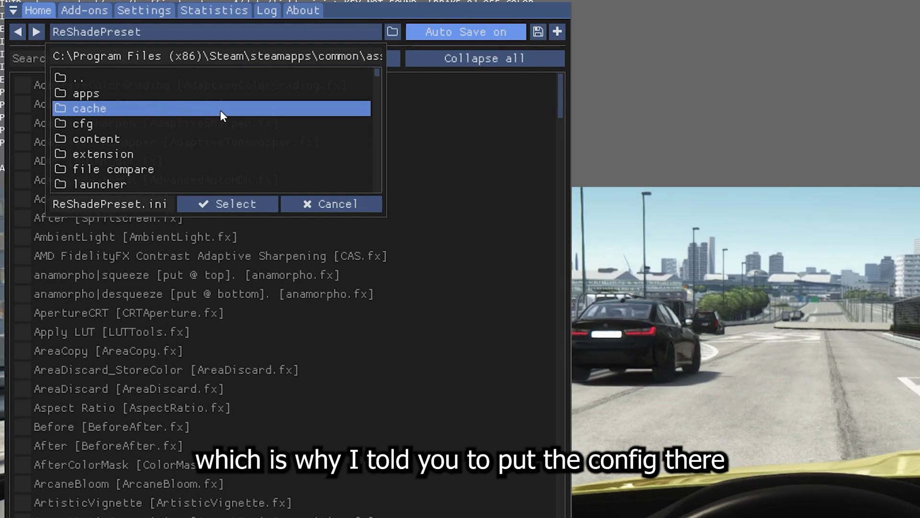
scroll(220, 110, down, 1)
scroll(226, 106, down, 1)
scroll(211, 122, up, 2)
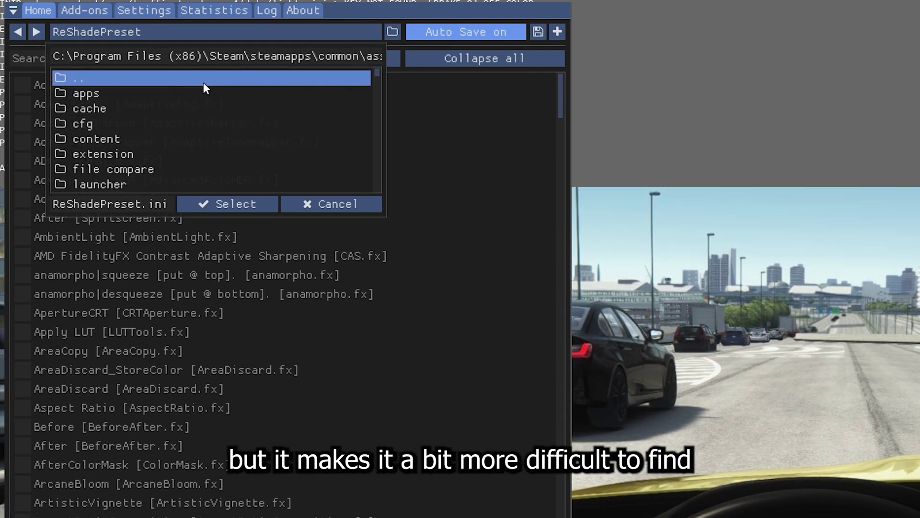
scroll(206, 87, down, 3)
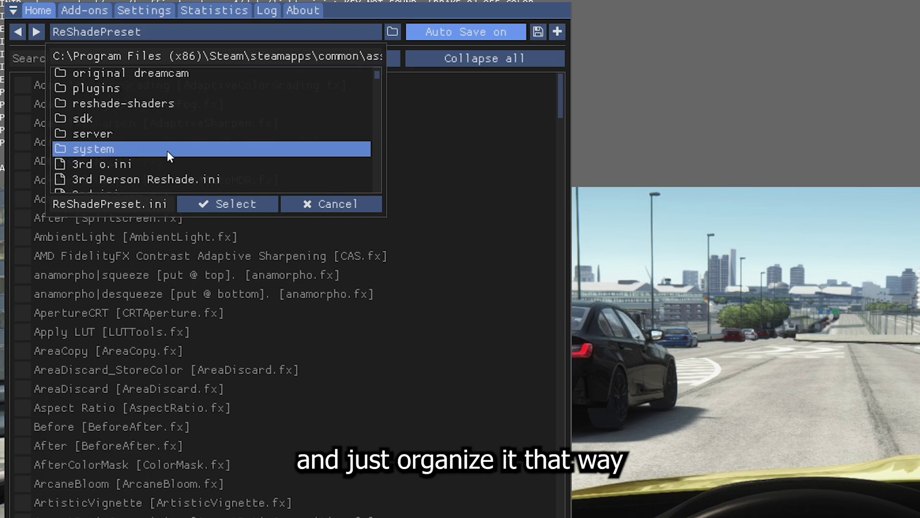
scroll(168, 153, down, 1)
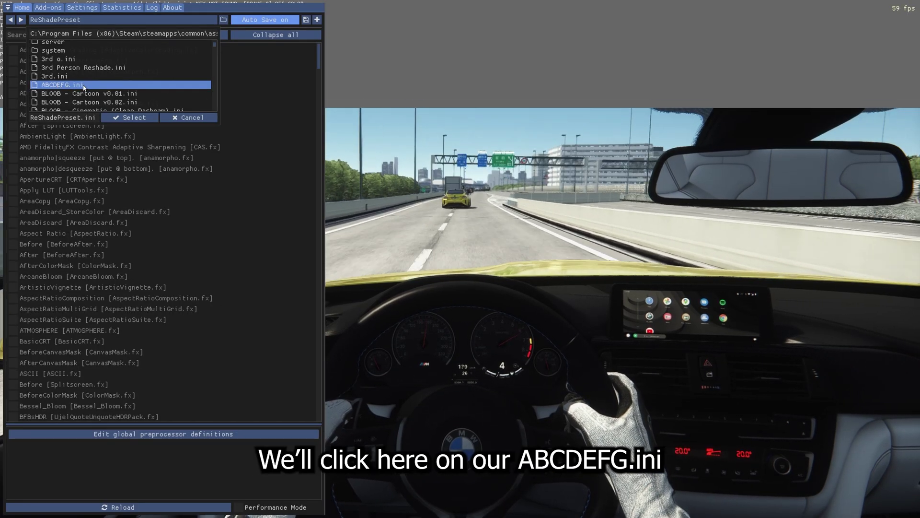
click(60, 86)
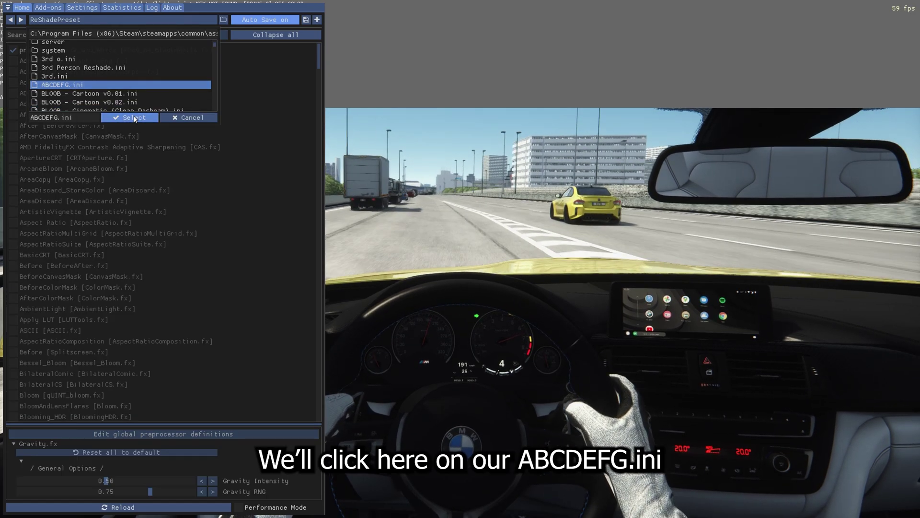
click(137, 118)
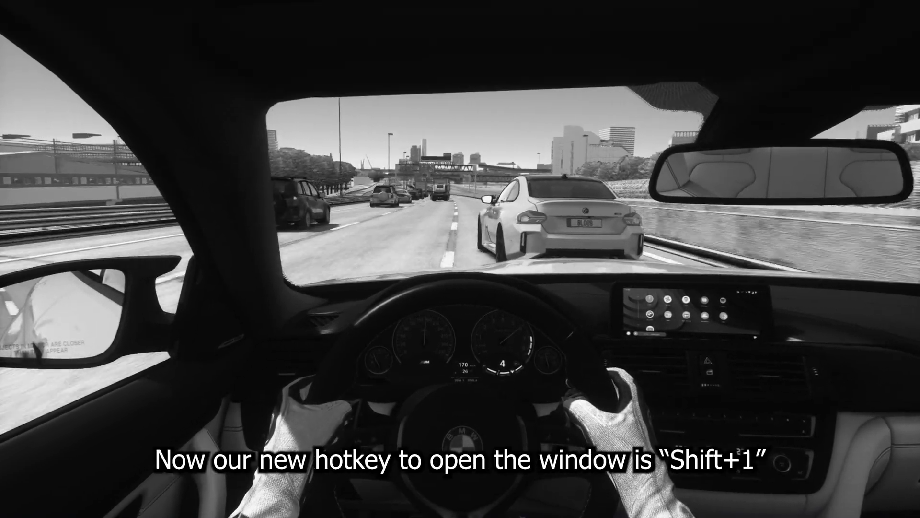
Test the new shortcuts in game by toggling the ReShade overlay and its effects.
key(shift+1)
key(shift+1)
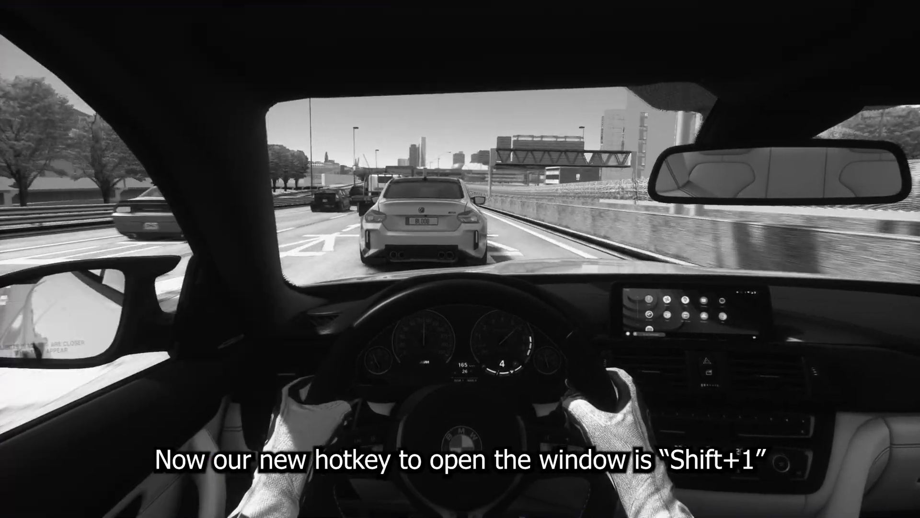
key(shift+1)
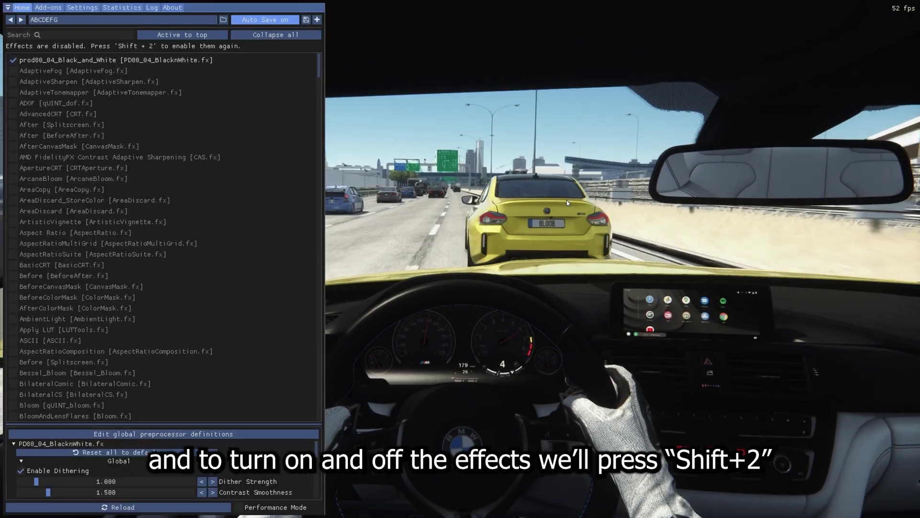
key(shift+2)
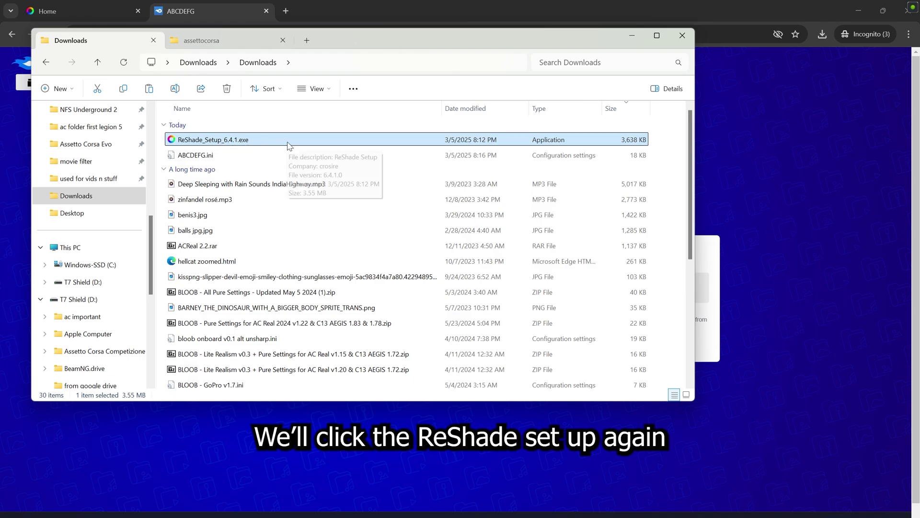
Switch to File Explorer, run ReShade_Setup_6.4.1.exe from Downloads and uninstall ReShade and effects from acs.exe, using DirectX 10/11/12.
double_click(289, 146)
click(389, 184)
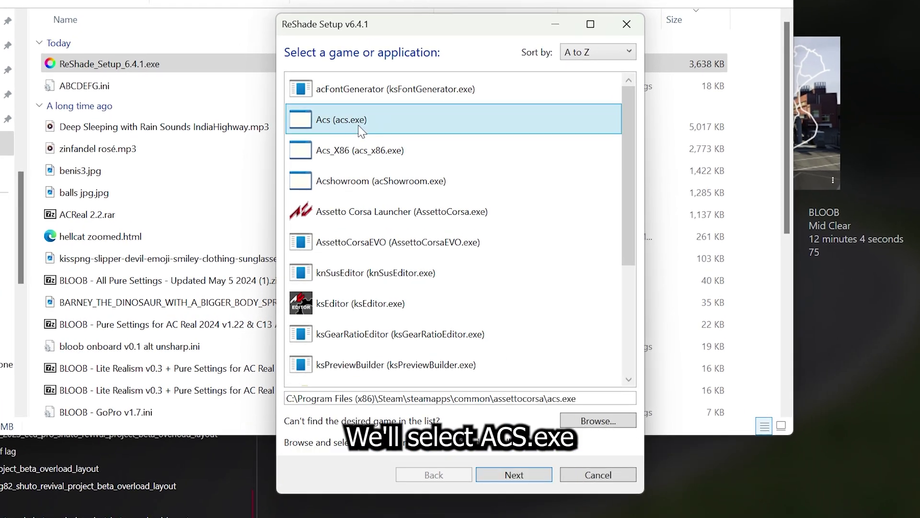
click(510, 475)
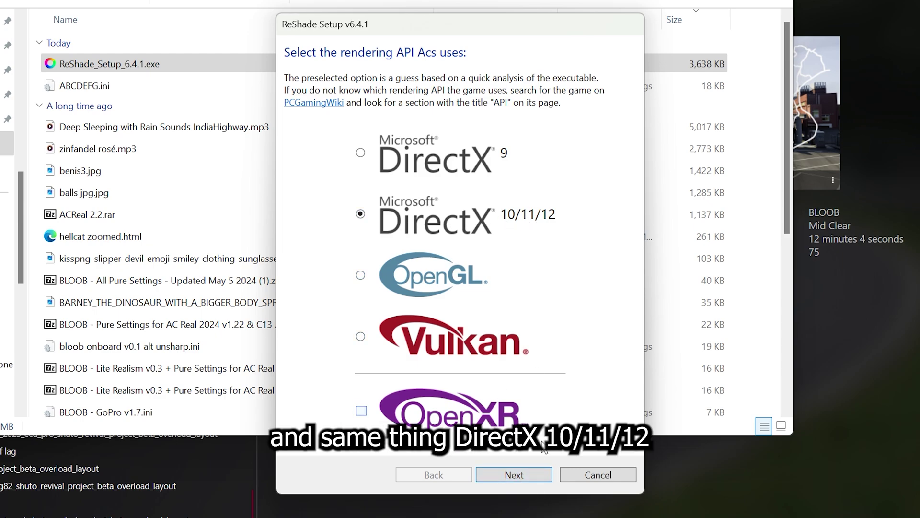
click(522, 476)
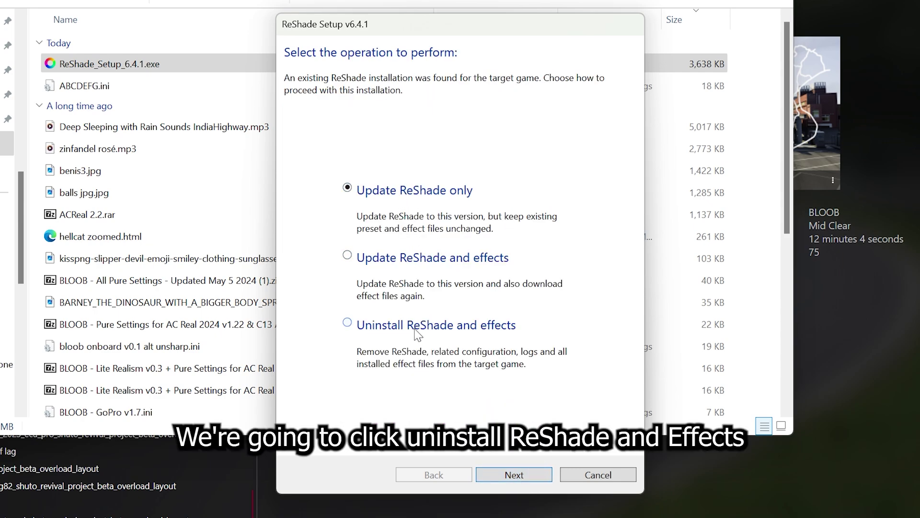
click(514, 476)
click(527, 477)
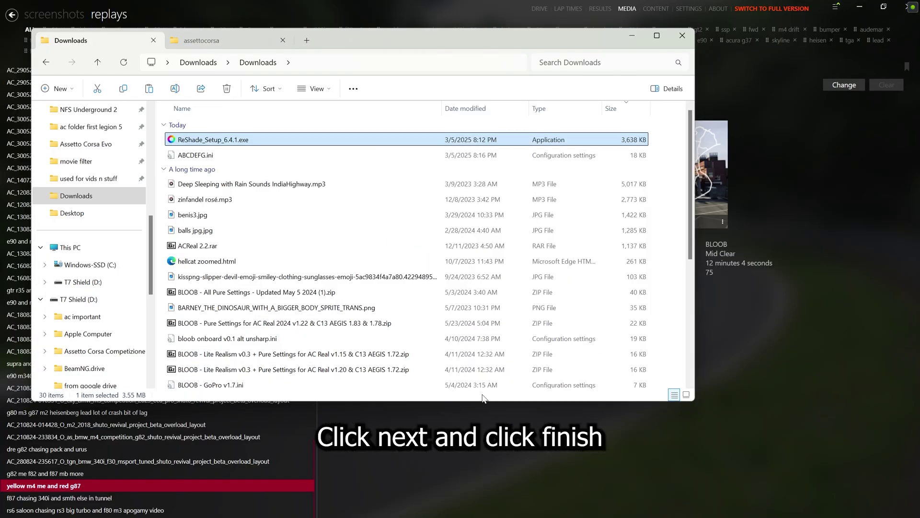
Delete the reshade-shaders folder from the assettocorsa folder and check the preset files there, sorted by date modified and by name.
click(216, 46)
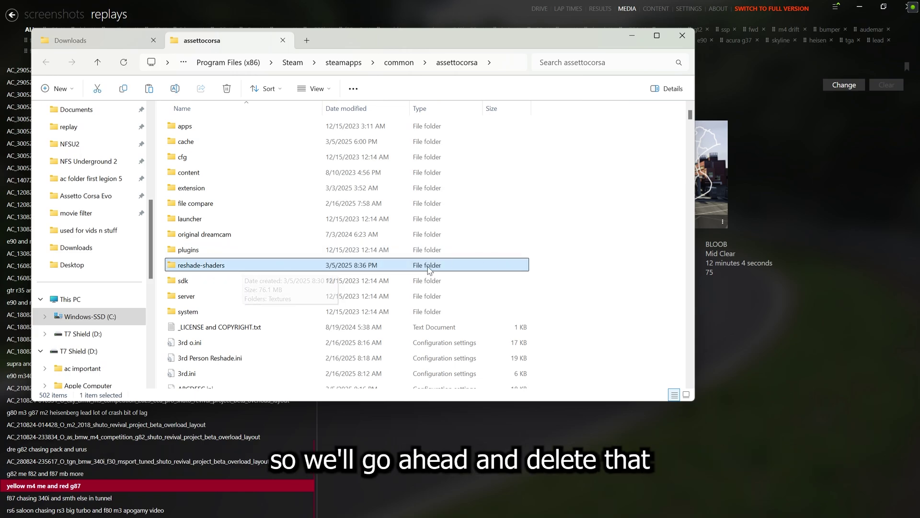
key(Delete)
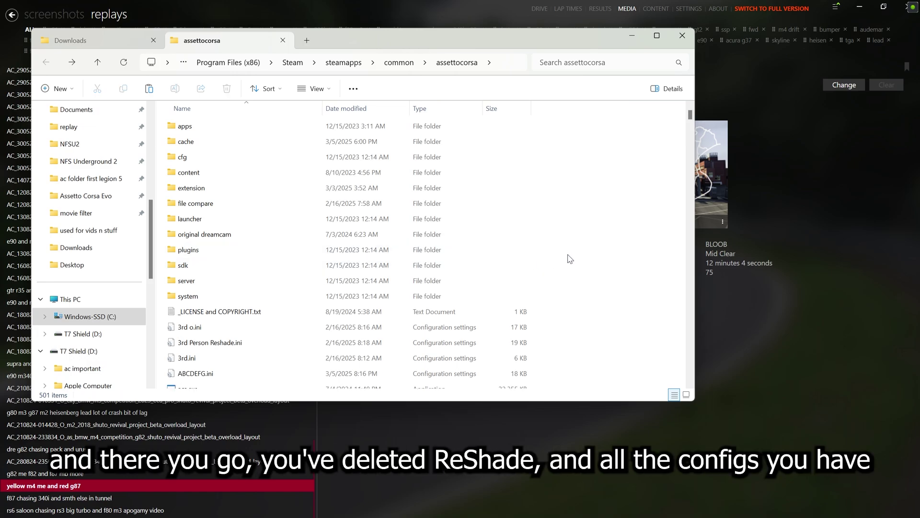
scroll(403, 243, down, 2)
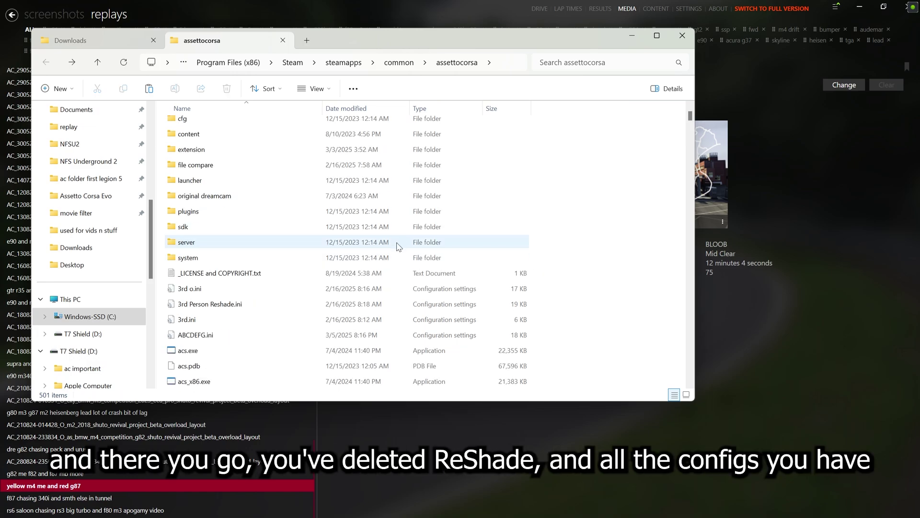
click(359, 109)
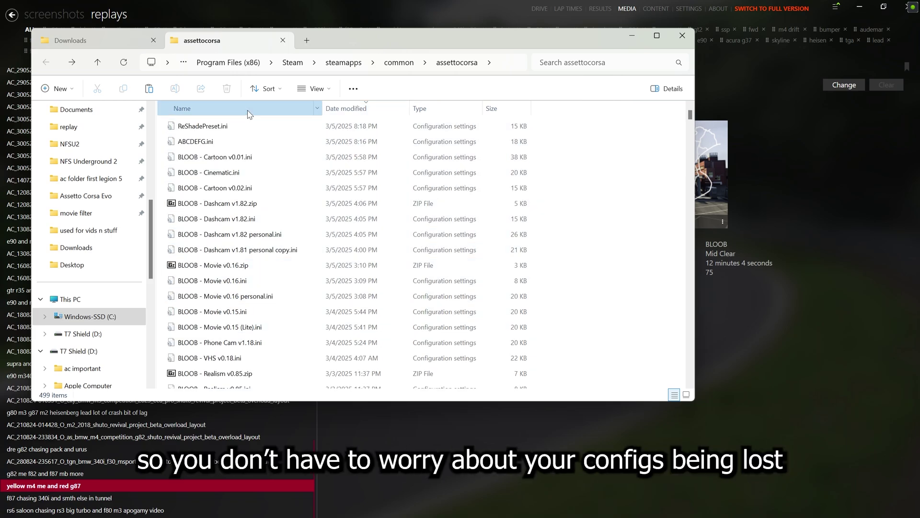
click(297, 108)
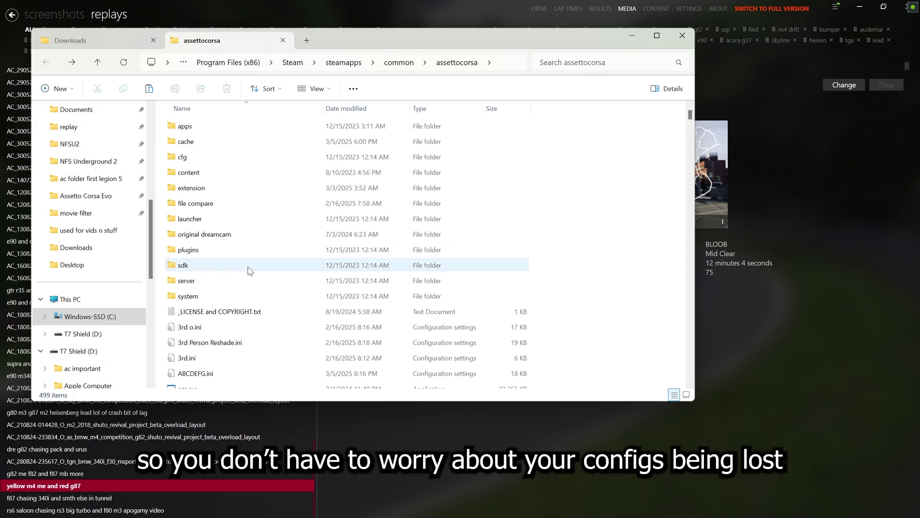